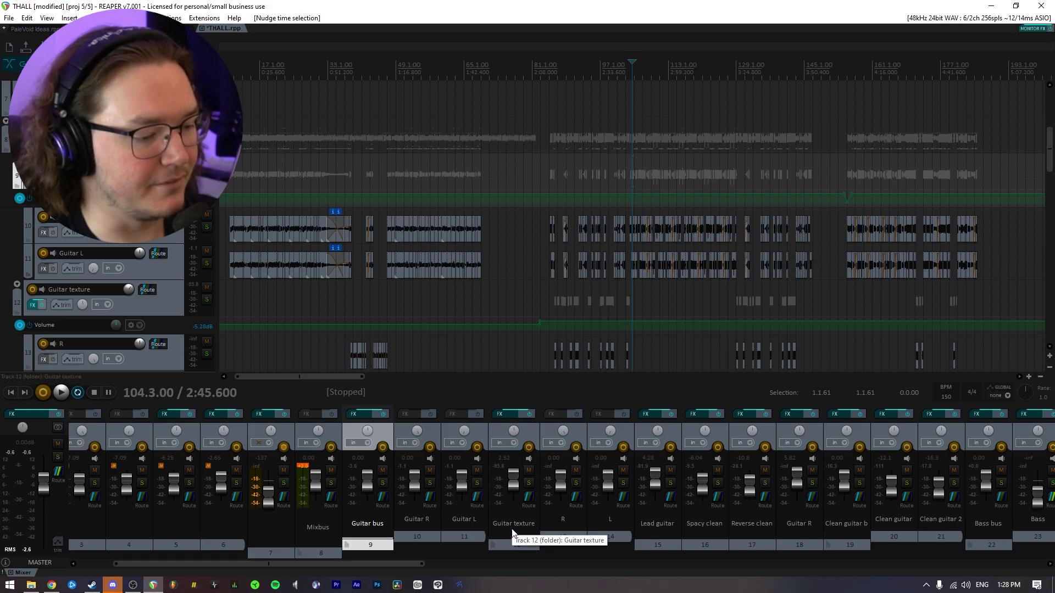
Step: Go through the guitar tracks in the mixer, from Guitar texture and Guitar L/R to Lead guitar and Spacy clean
left_click(512, 534)
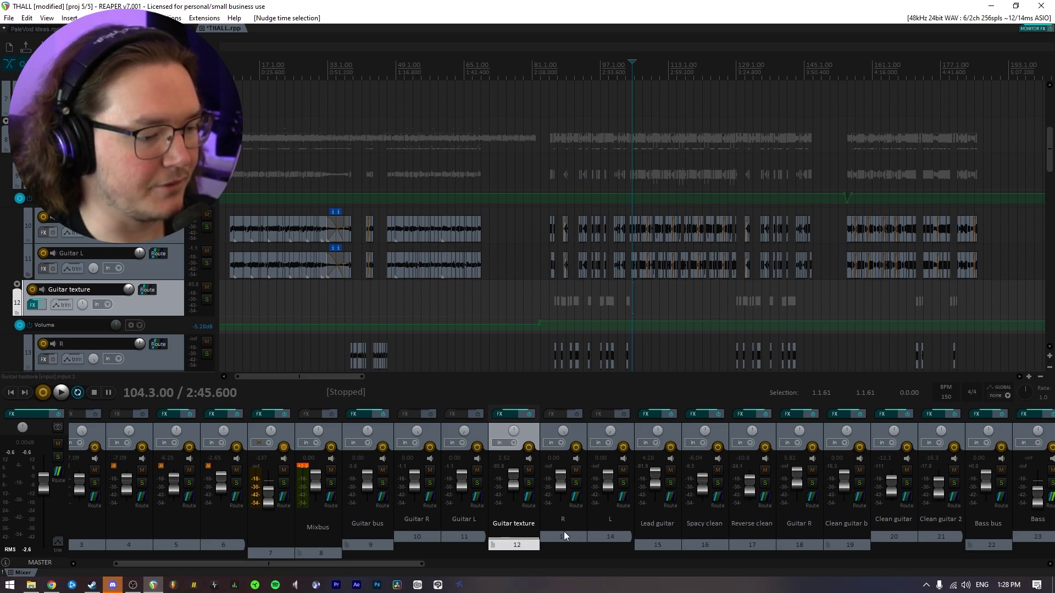
left_click(470, 536)
left_click(430, 529)
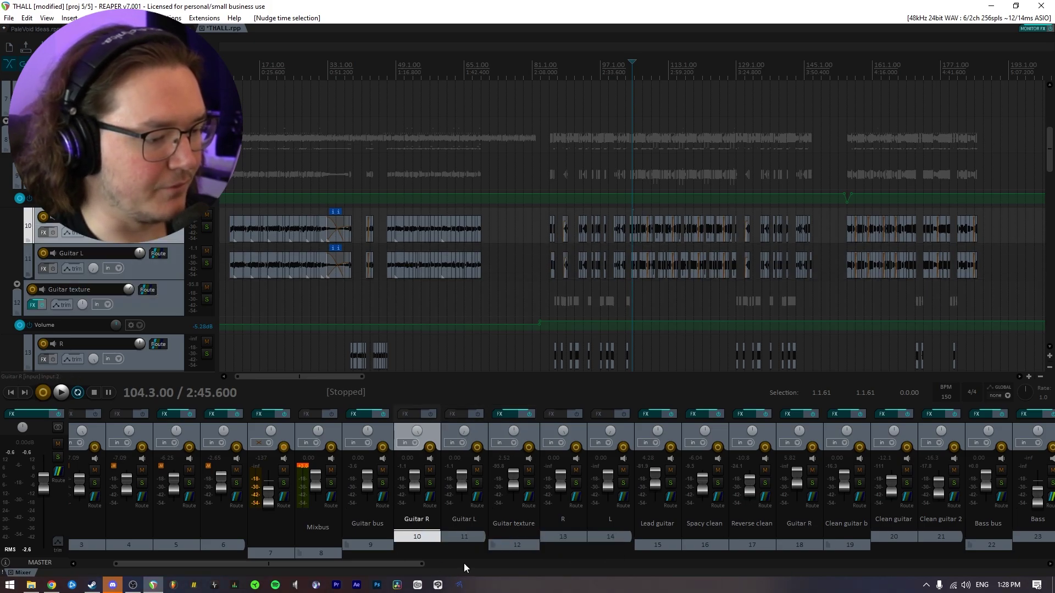
left_click(665, 543)
scroll(605, 546, "down", 5)
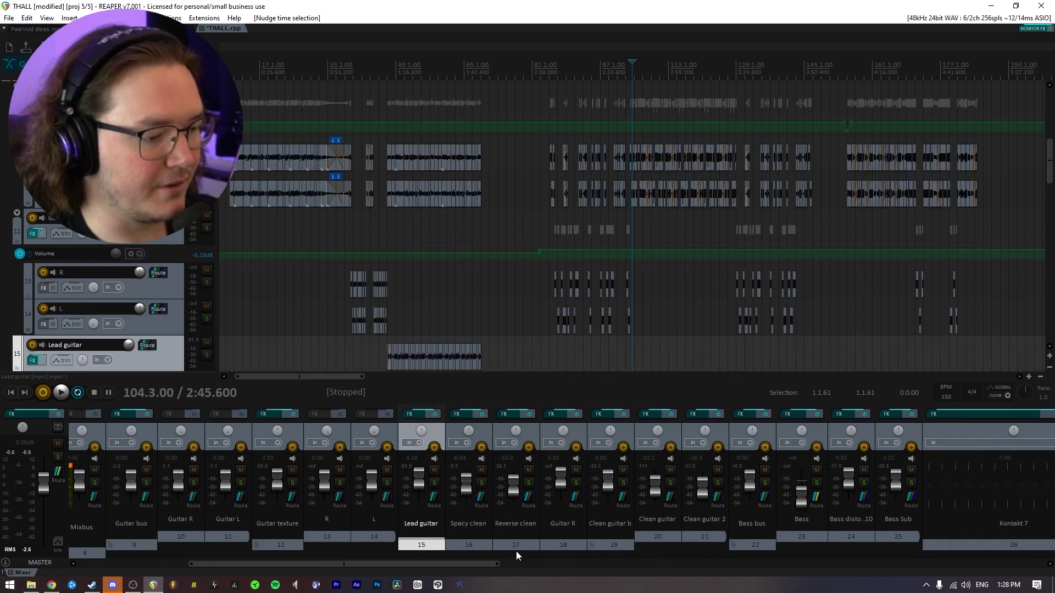
left_click(481, 545)
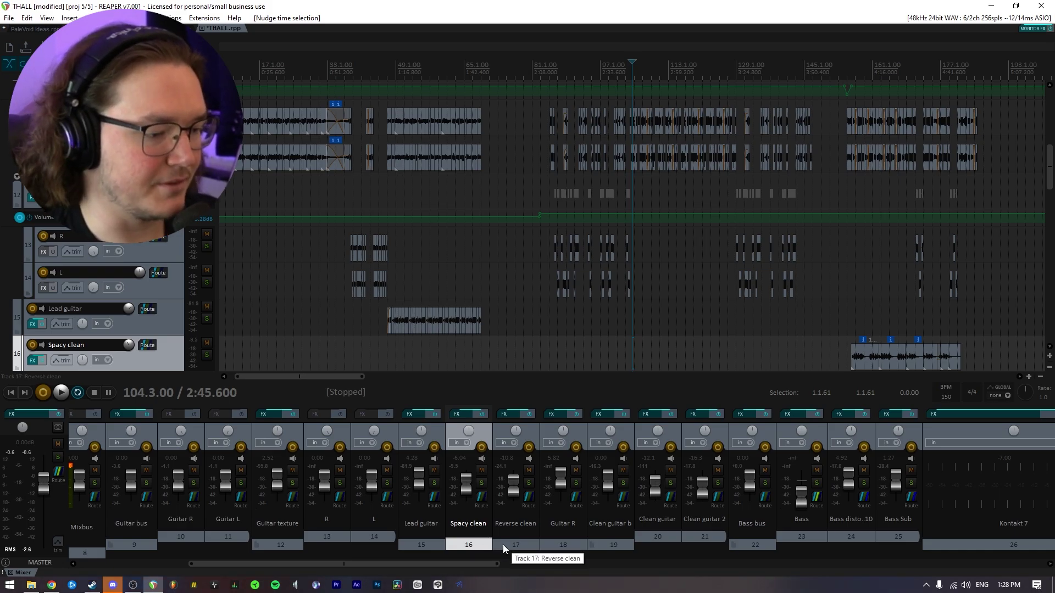
Step: Solo the clean guitar bus, play it from bar 10, and clear the solo after listening
left_click(610, 523)
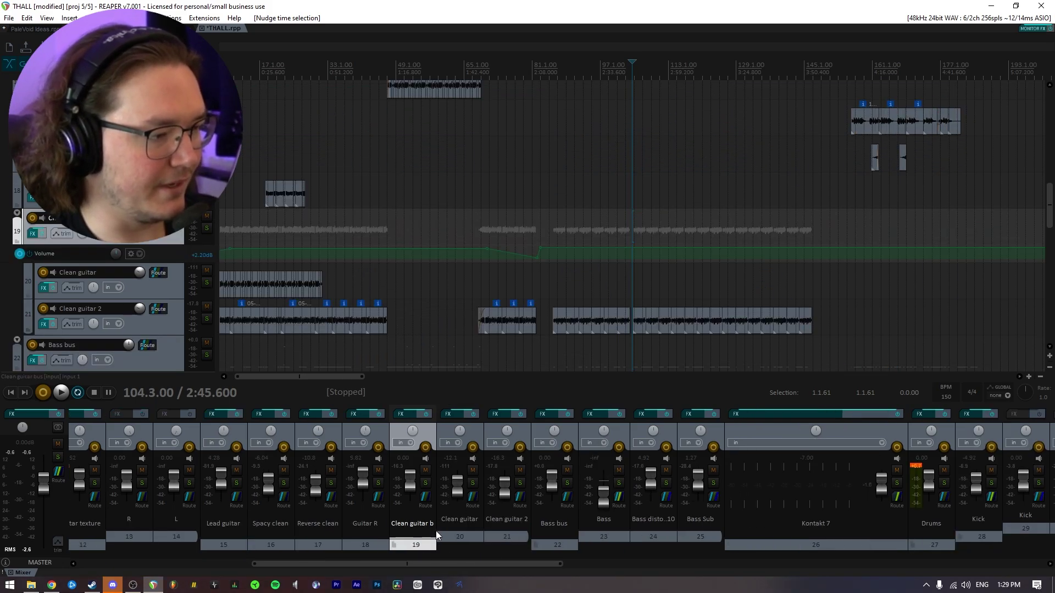
scroll(166, 302, "down", 1)
scroll(475, 318, "up", 3)
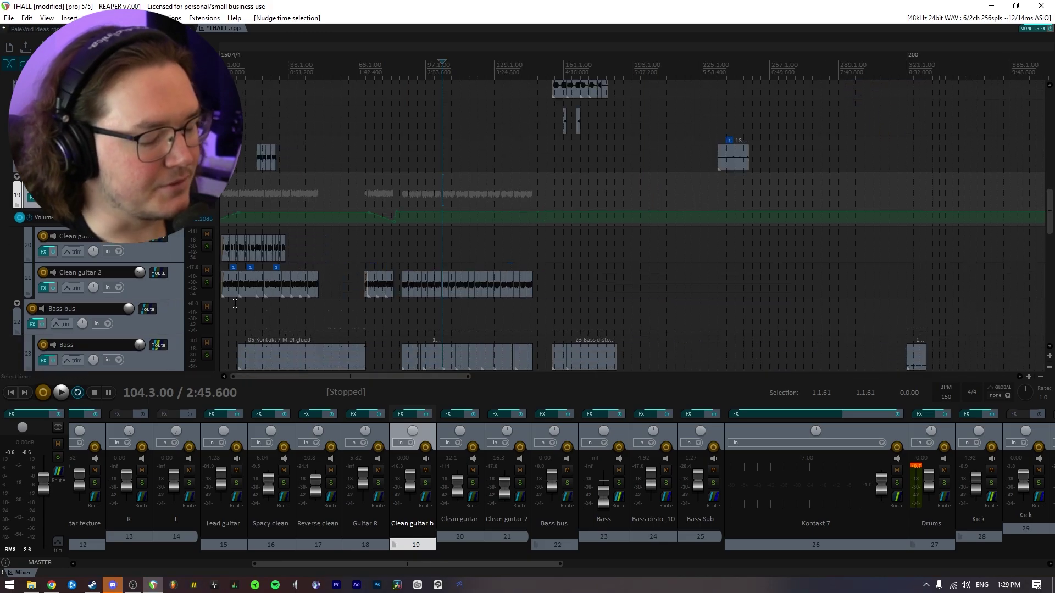
left_click(474, 319)
scroll(475, 318, "up", 5)
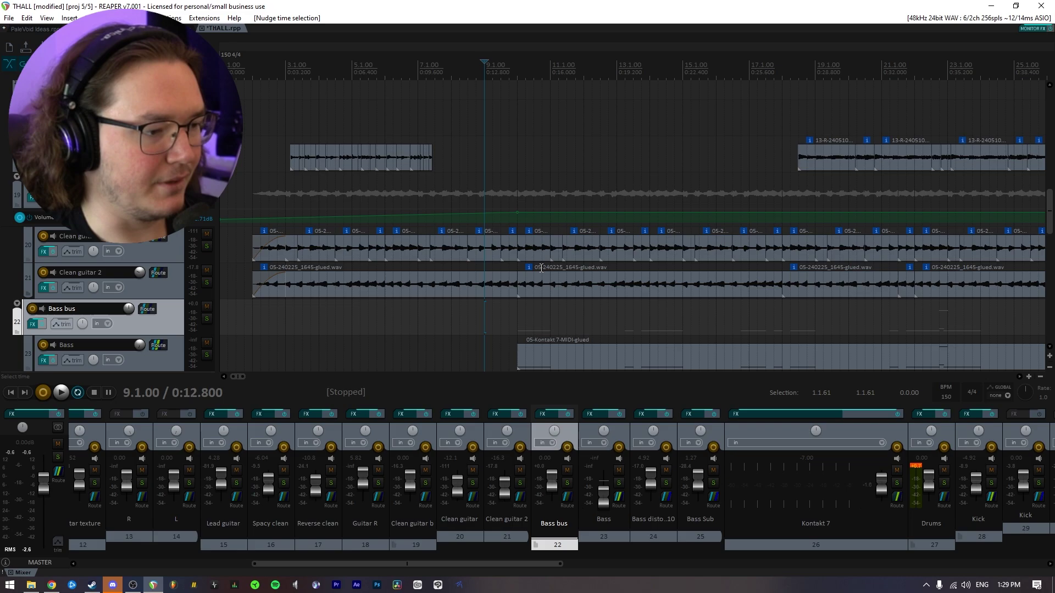
key("alt+s")
left_click(510, 307)
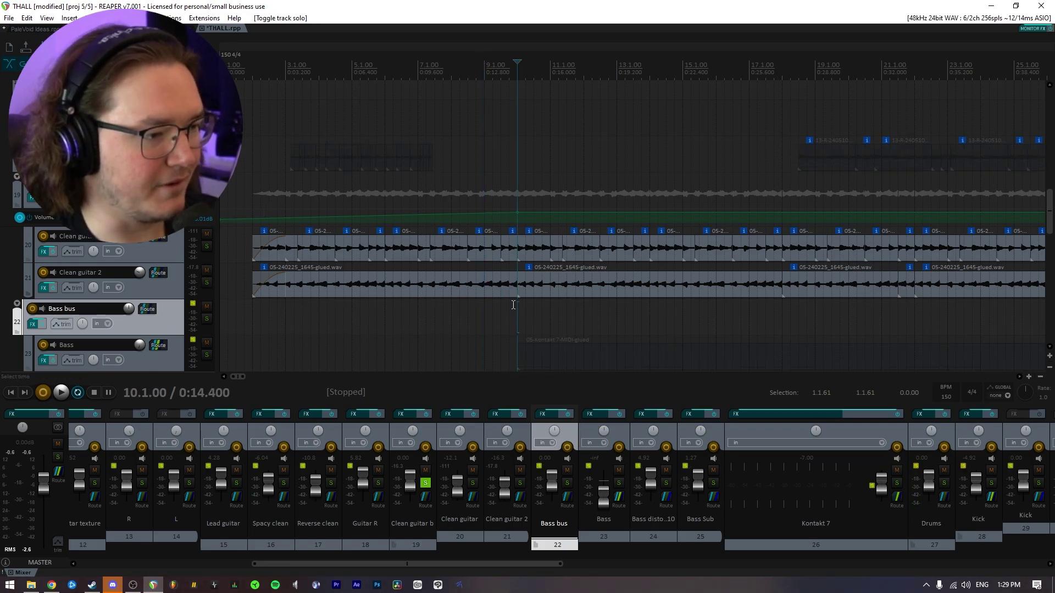
key("space")
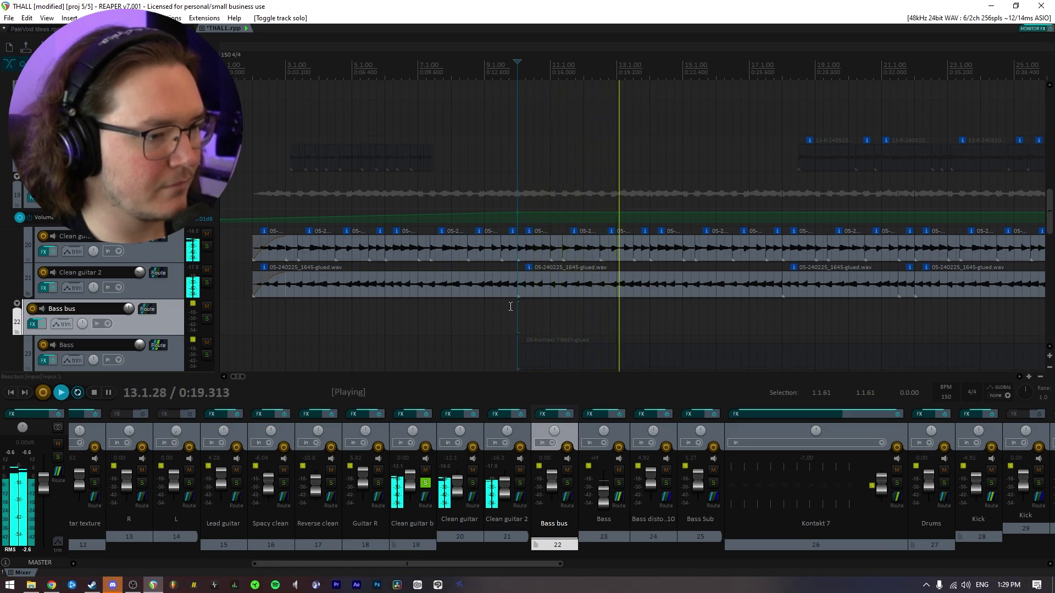
key("space")
scroll(514, 306, "down", 3)
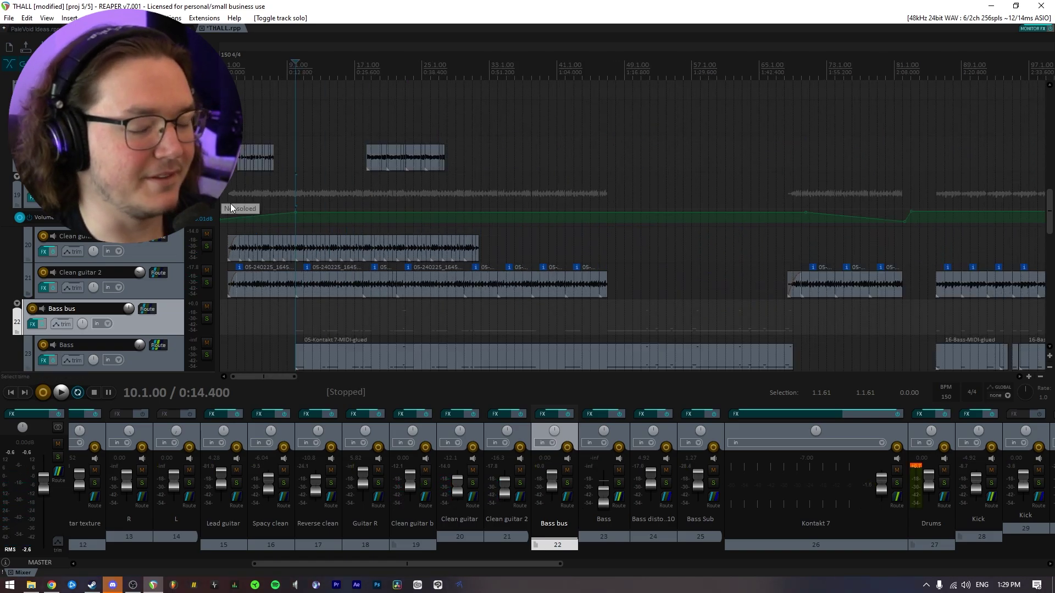
scroll(578, 312, "down", 1)
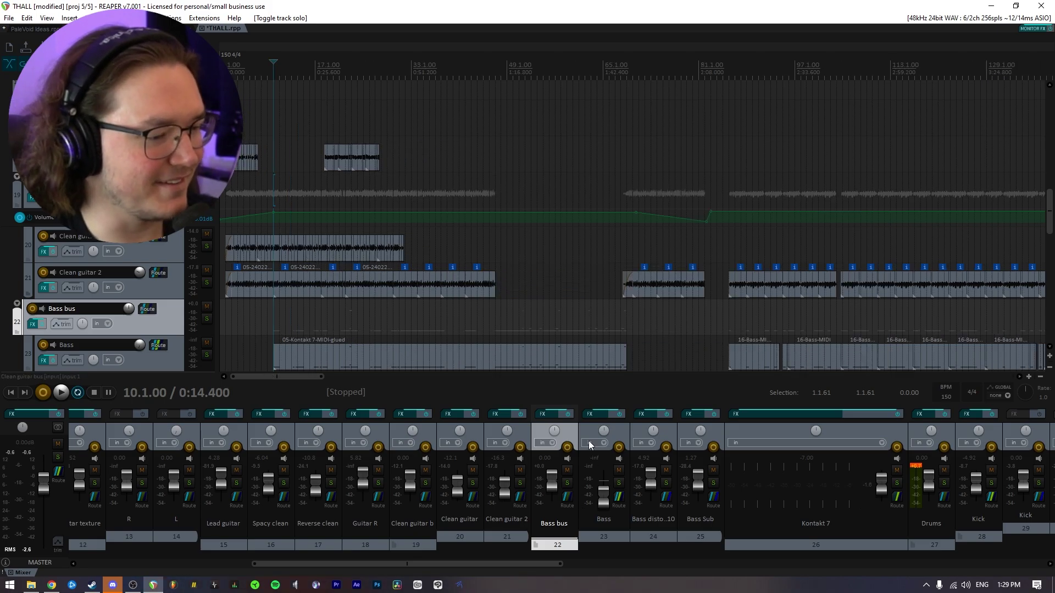
Step: Inspect the Bass Sub, Bass distortion, Drums, Kick sub and Snare folder tracks in the mixer
left_click(714, 537)
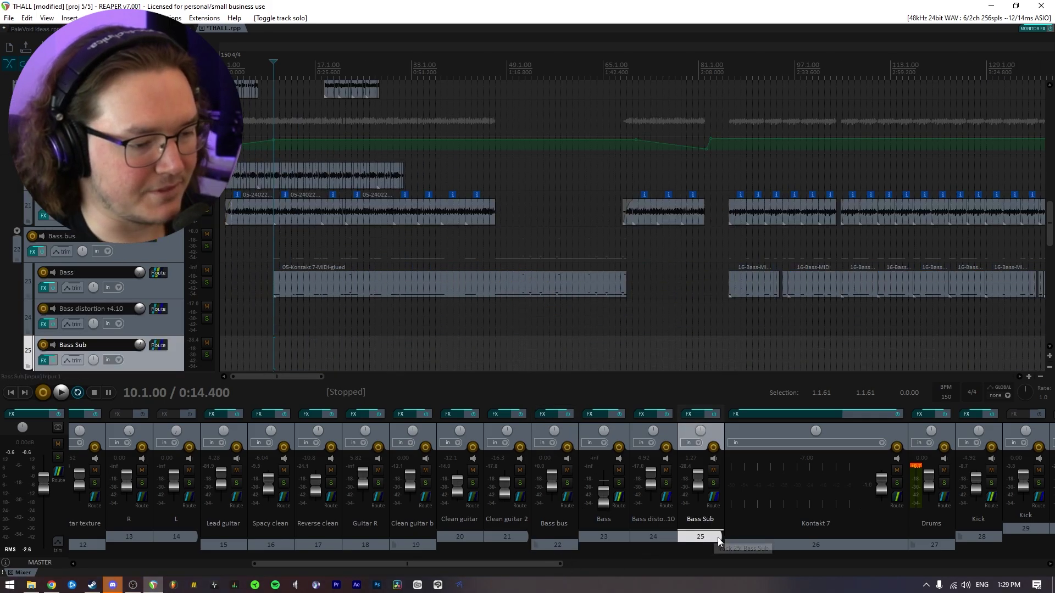
left_click(636, 536)
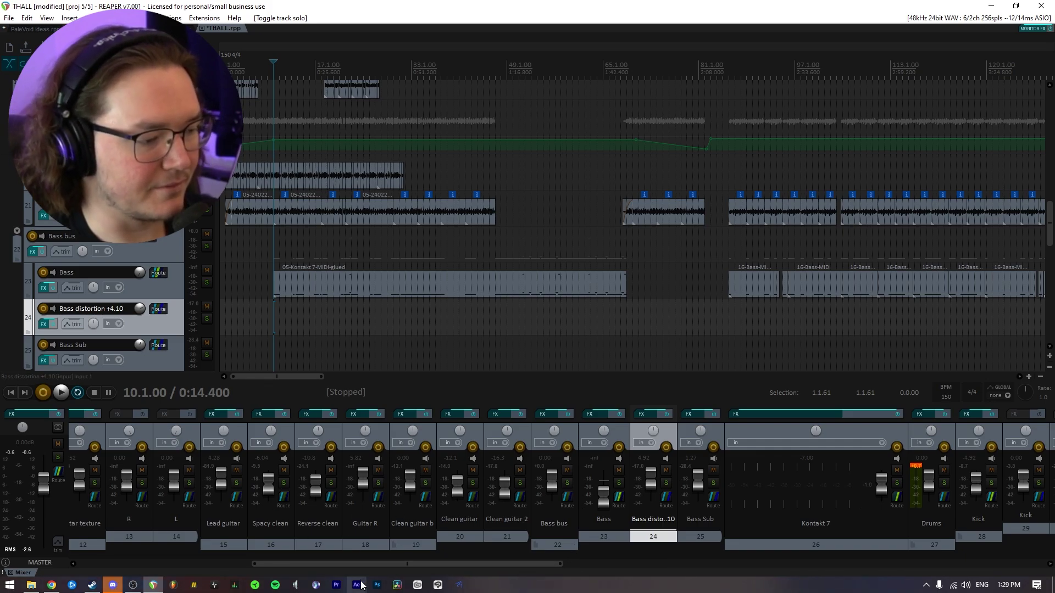
scroll(385, 494, "right", 5)
left_click(467, 530)
scroll(537, 545, "right", 2)
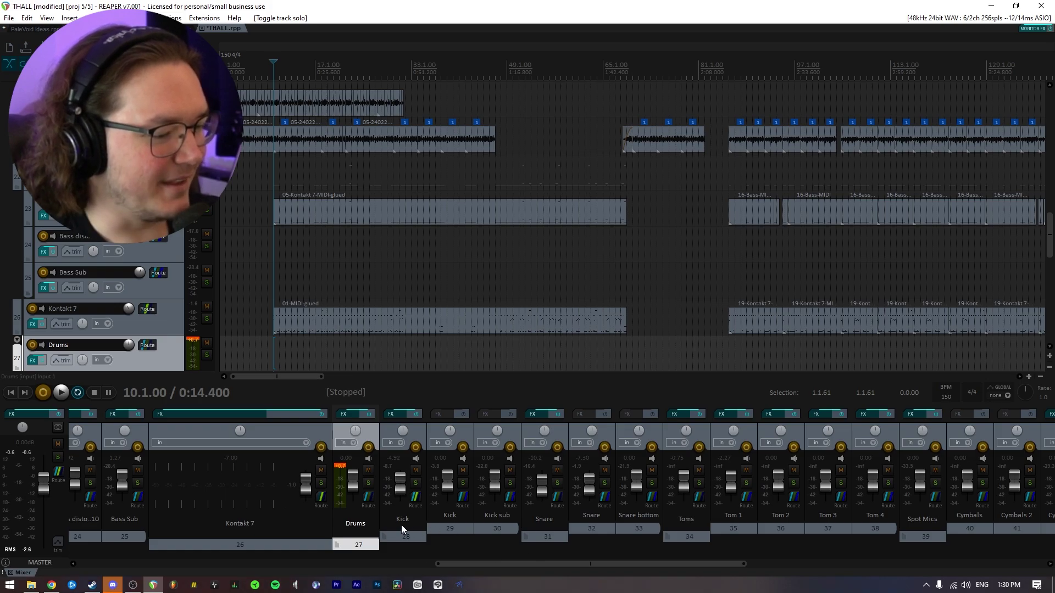
left_click(503, 525)
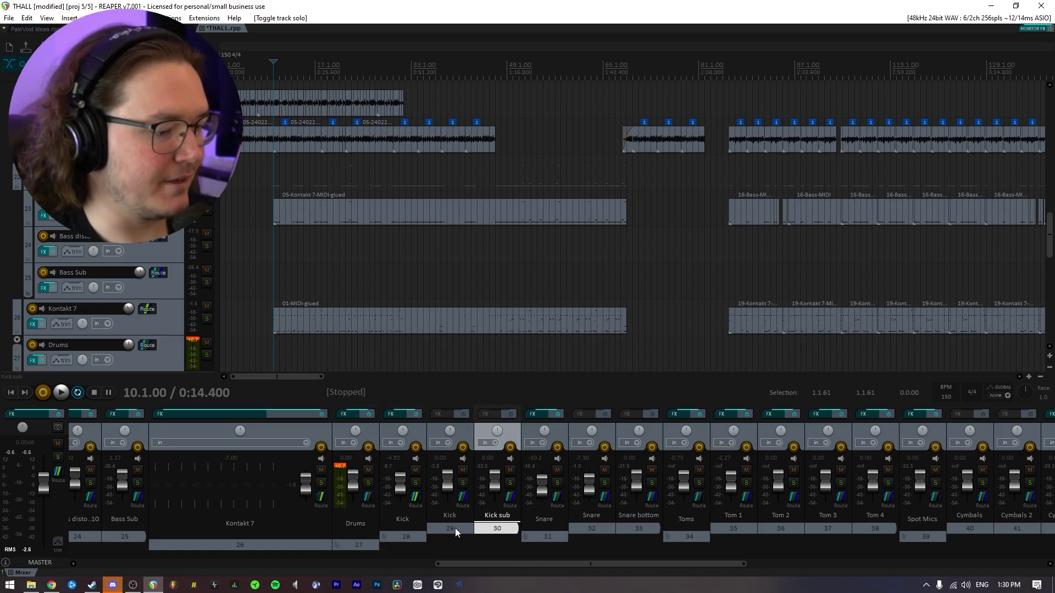
left_click(541, 530)
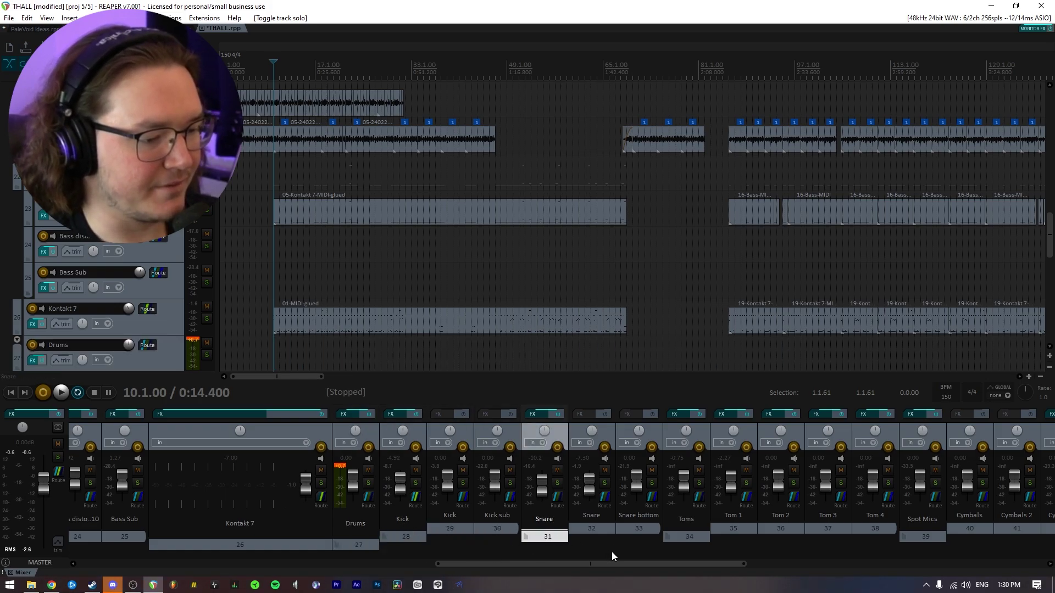
Step: Inspect the individual Snare track and the tom tracks Tom 1 to Tom 4
scroll(611, 552, "right", 6)
left_click(352, 516)
left_click(321, 516)
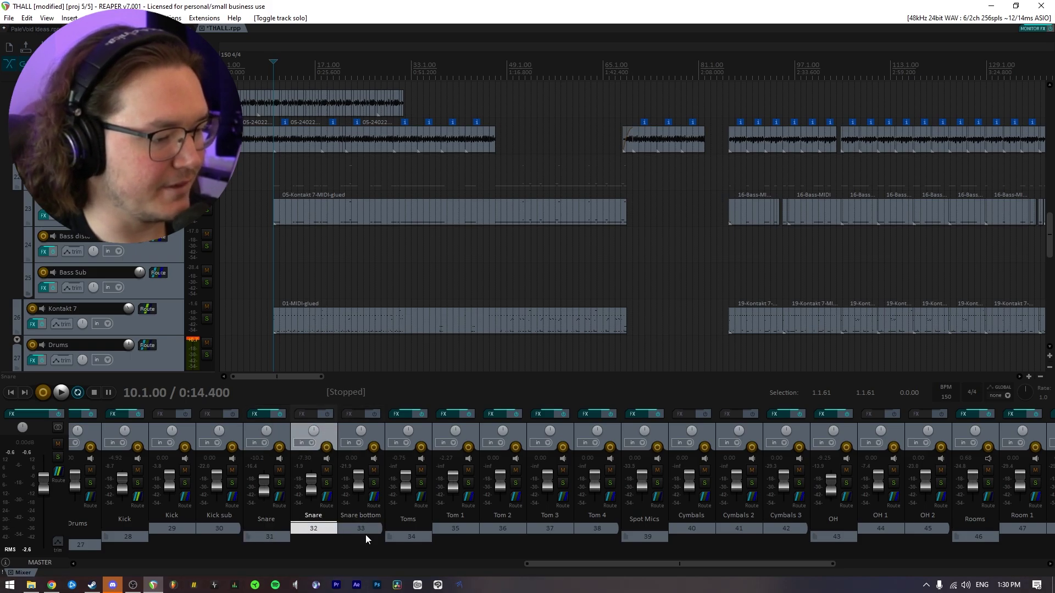
left_click(461, 524)
left_click(502, 520)
left_click(549, 519)
left_click(595, 524)
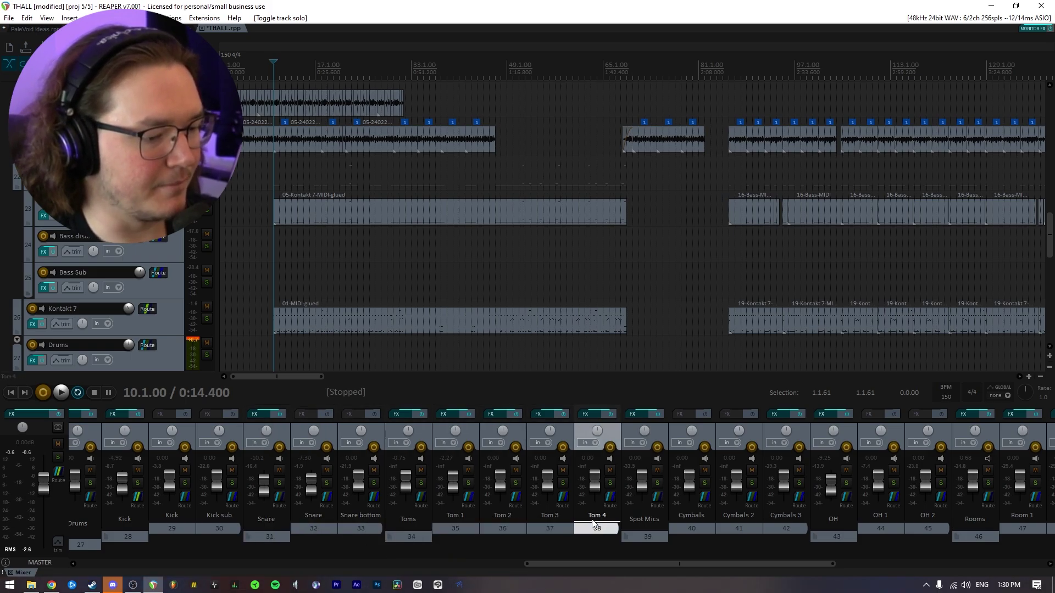
Step: Examine the Spot Mics, OH and Rooms folder tracks of the drum kit
scroll(625, 546, "right", 3)
left_click(493, 525)
scroll(551, 536, "right", 1)
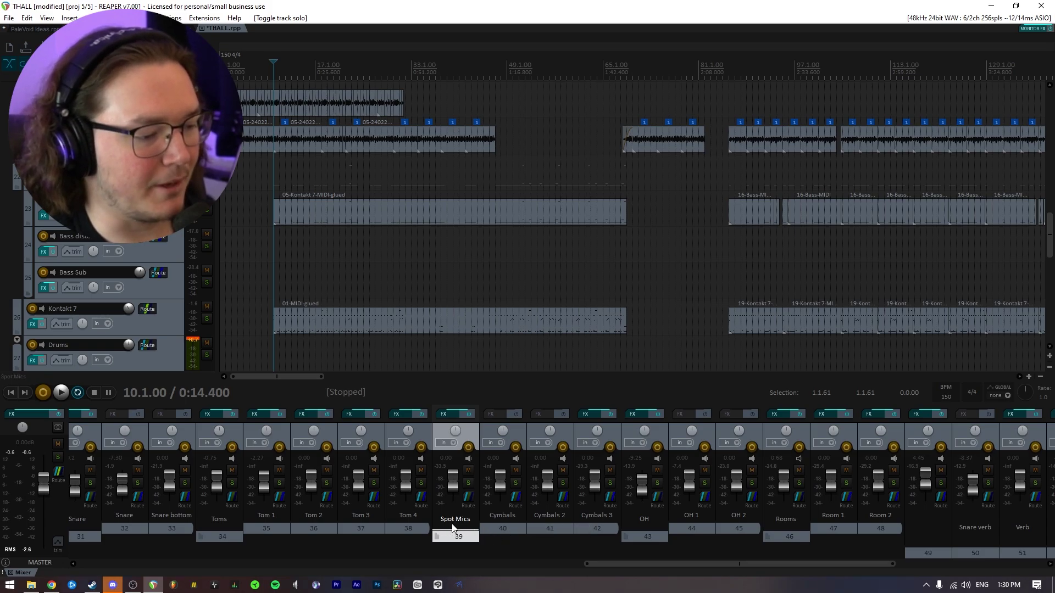
scroll(639, 571, "right", 4)
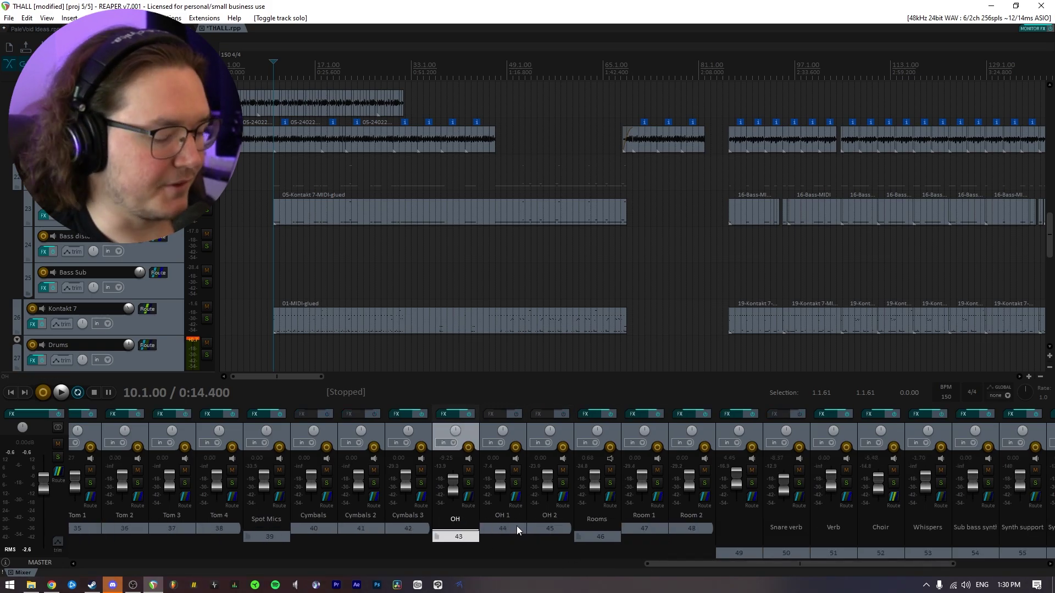
left_click(605, 535)
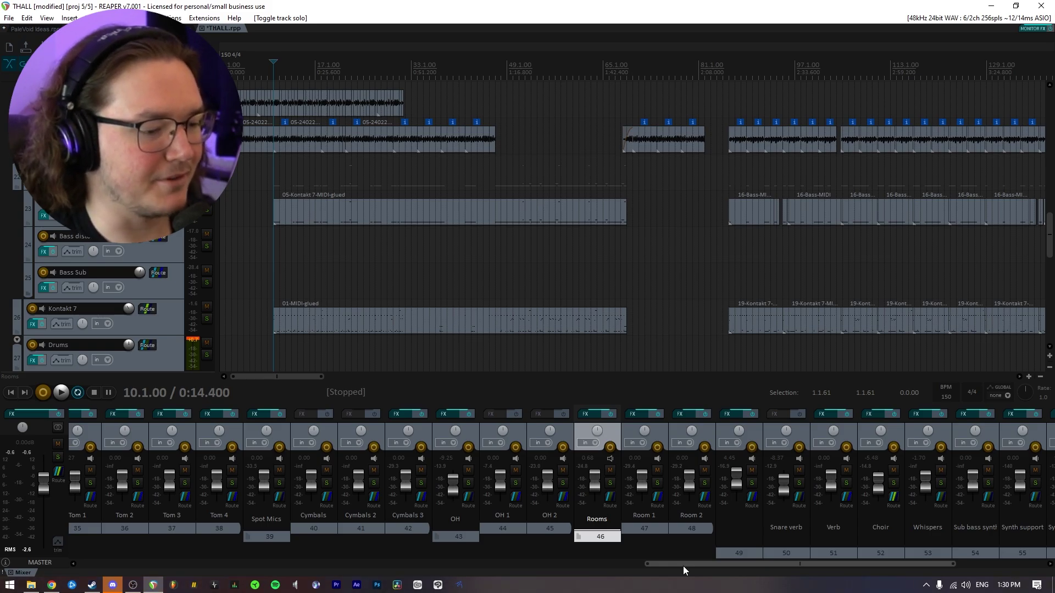
Step: Solo the unnamed track 49, play it from bar 10, and remove the solo after listening
scroll(683, 566, "down", 2)
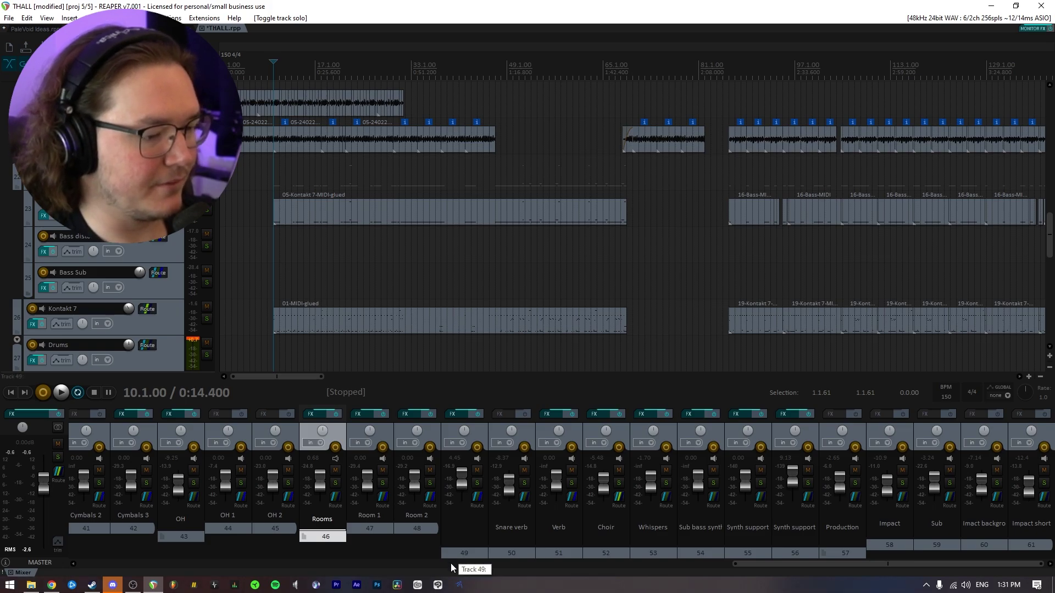
scroll(189, 295, "down", 3)
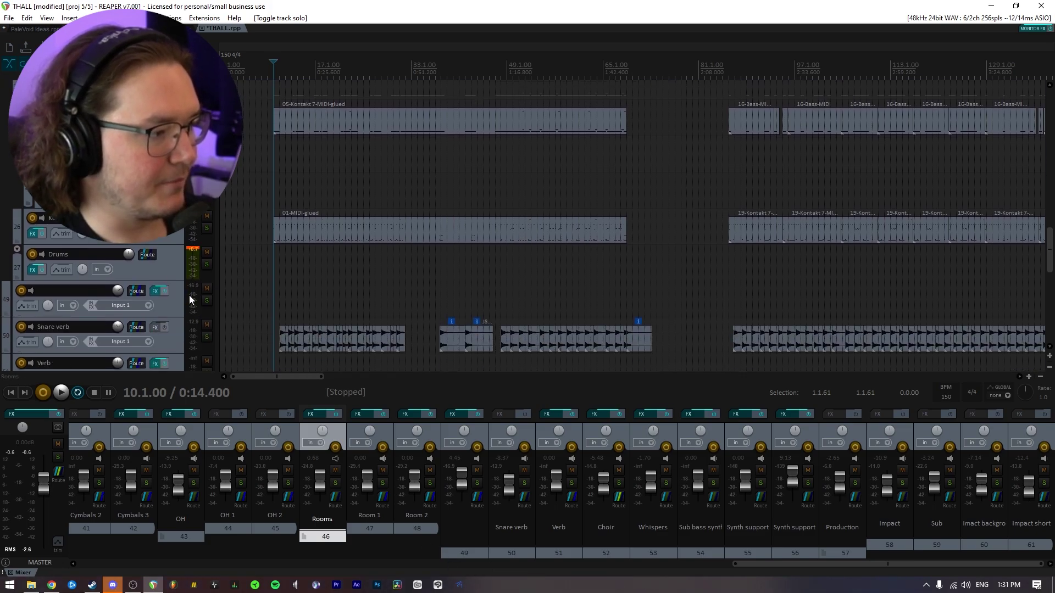
left_click(187, 304)
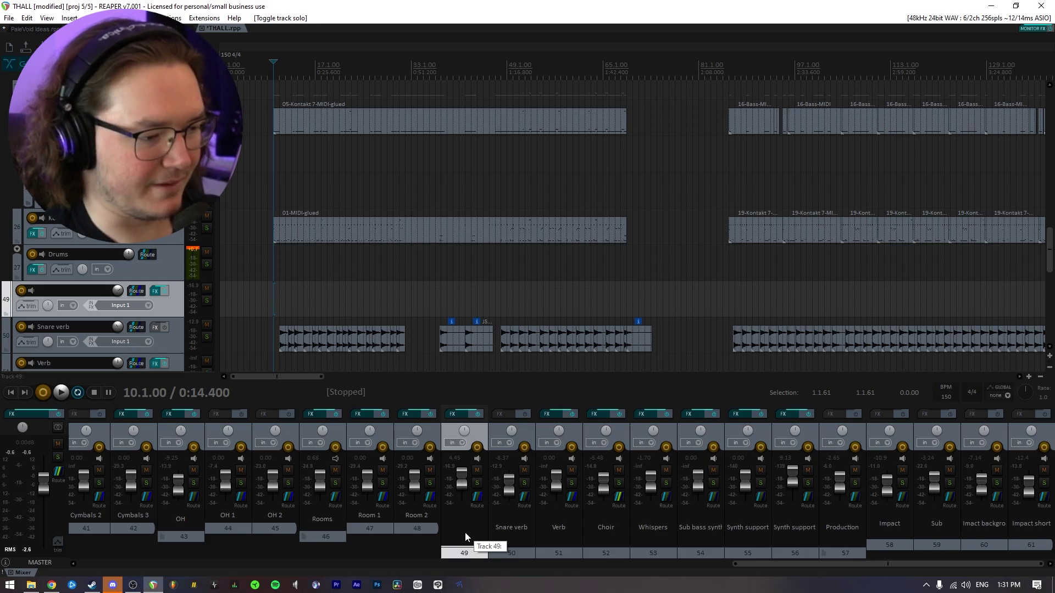
left_click(207, 302)
scroll(586, 284, "up", 6)
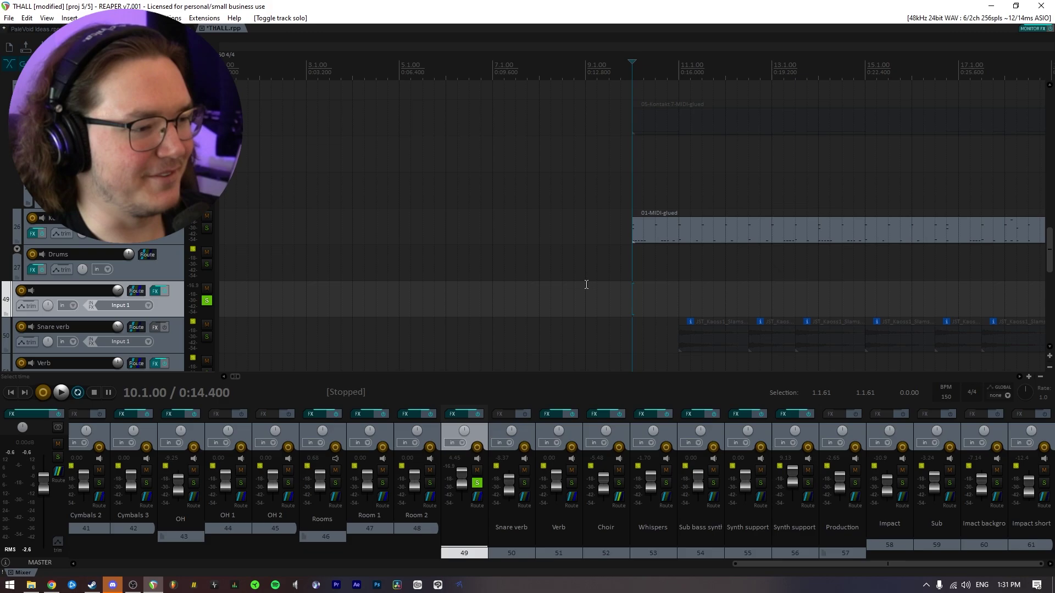
key("space")
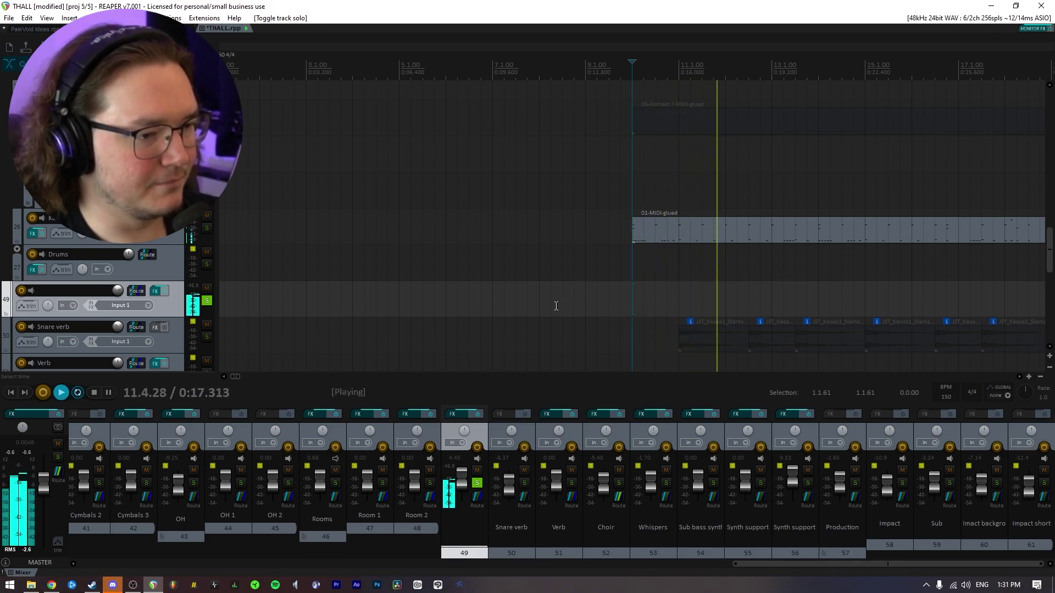
key("space")
left_click(477, 483)
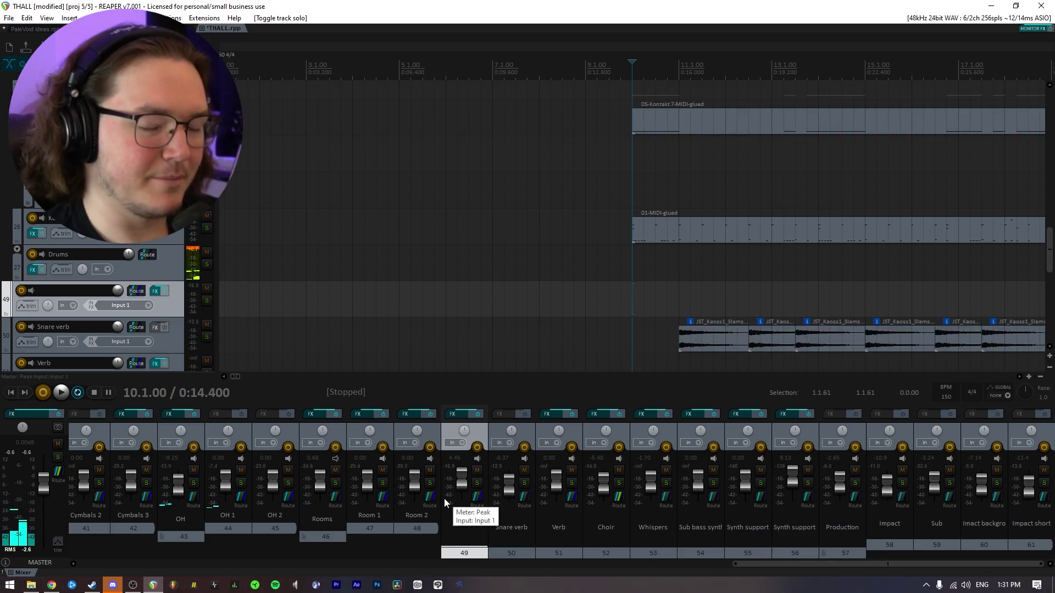
Step: Go through the remaining mixer tracks from Snare verb over Whispers, Sub bass synth and the Synth support tracks to Production
left_click(519, 549)
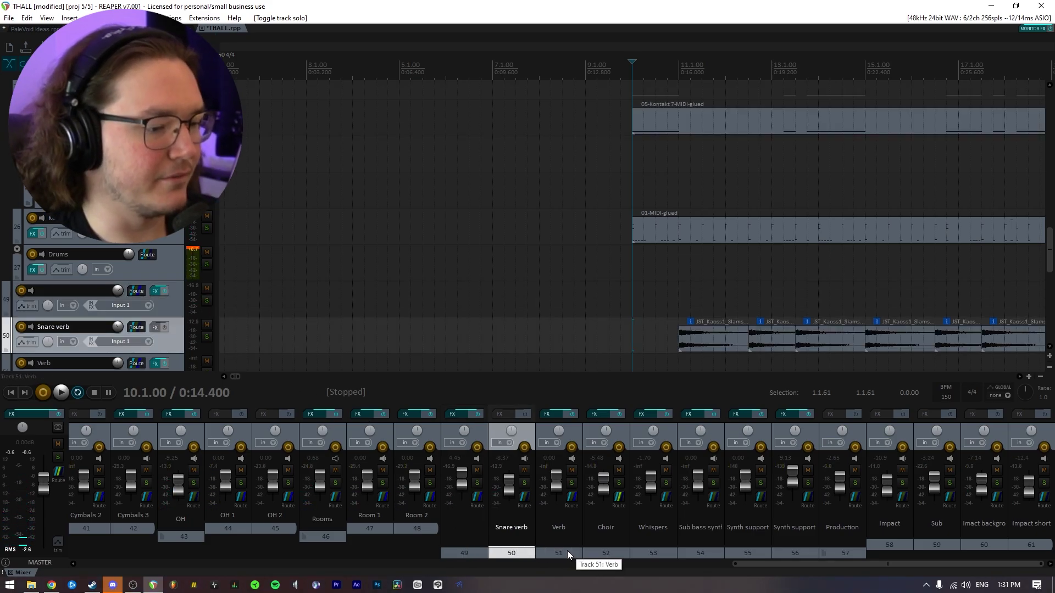
left_click(632, 545)
left_click(654, 547)
left_click(700, 549)
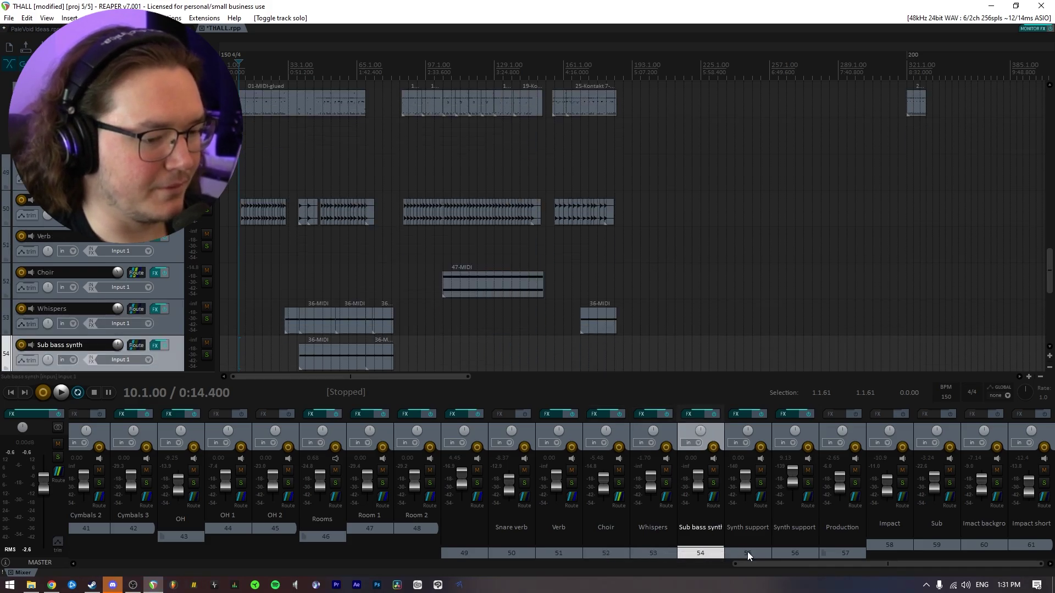
left_click(757, 549)
left_click(800, 548)
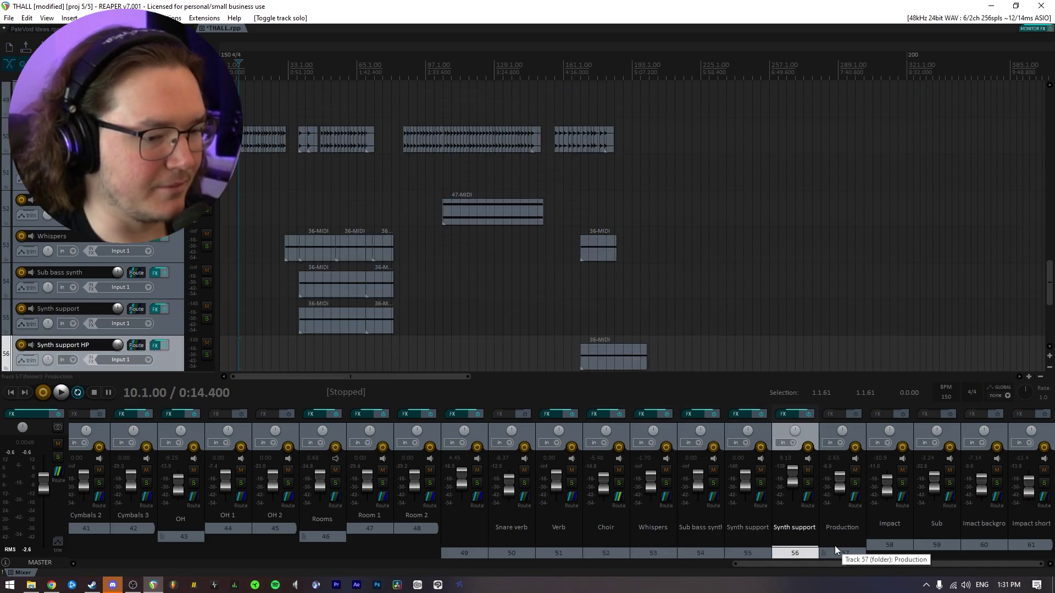
left_click(835, 549)
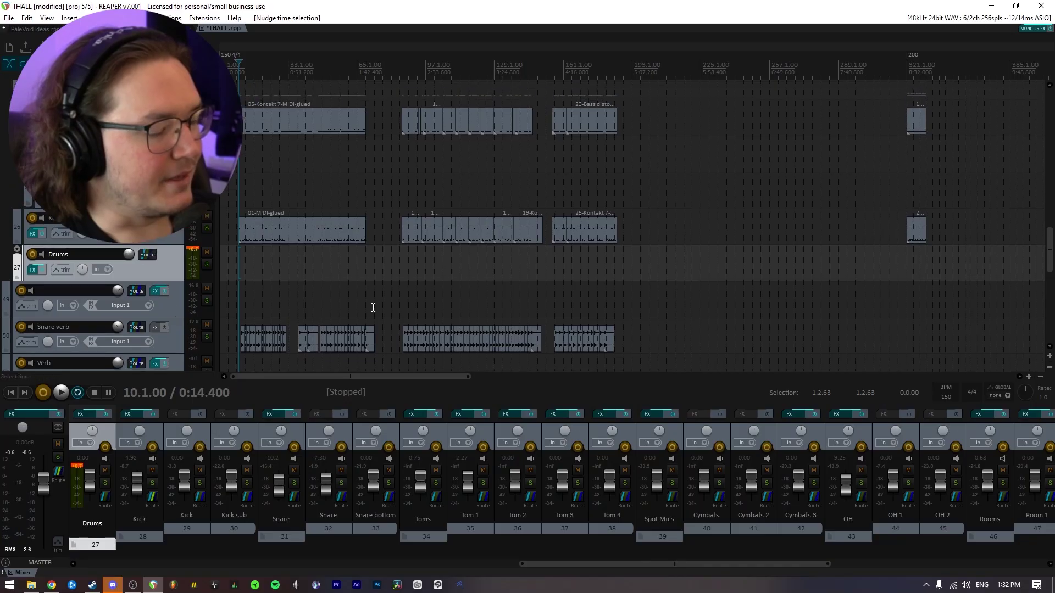
Step: Add a new track between Kontakt 7 and Drums and name it Paracomp
scroll(417, 308, "down", 2)
scroll(486, 309, "up", 2)
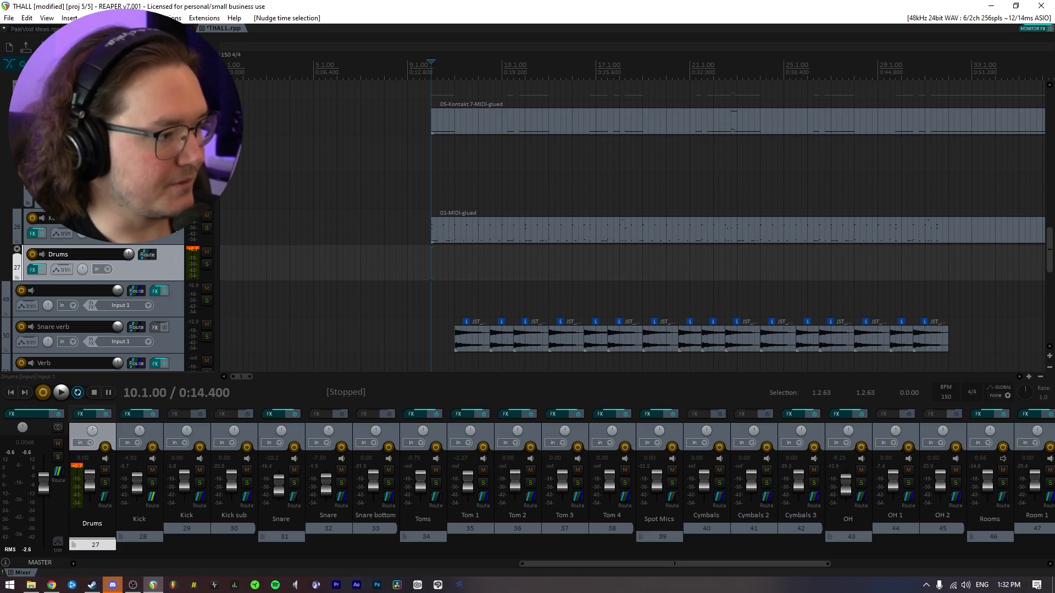
key("ctrl+t")
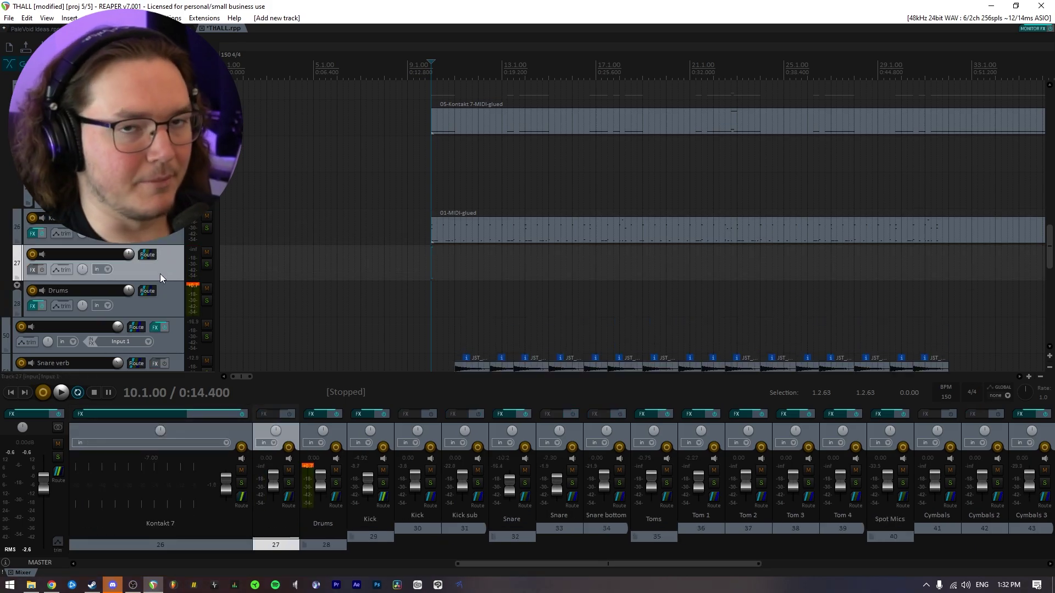
double_click(94, 253)
type("Paracomp")
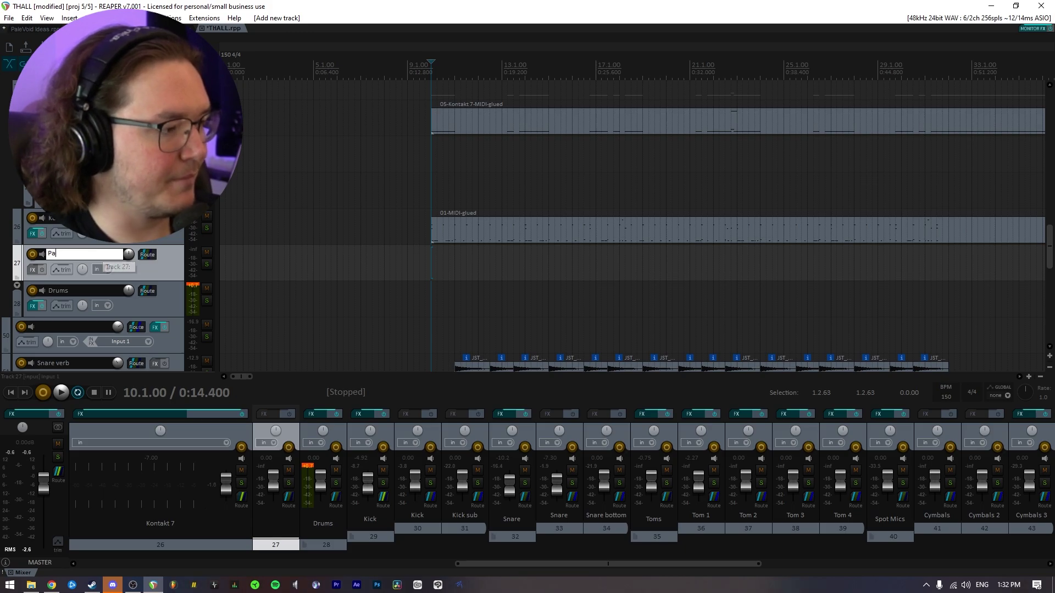
key("Return")
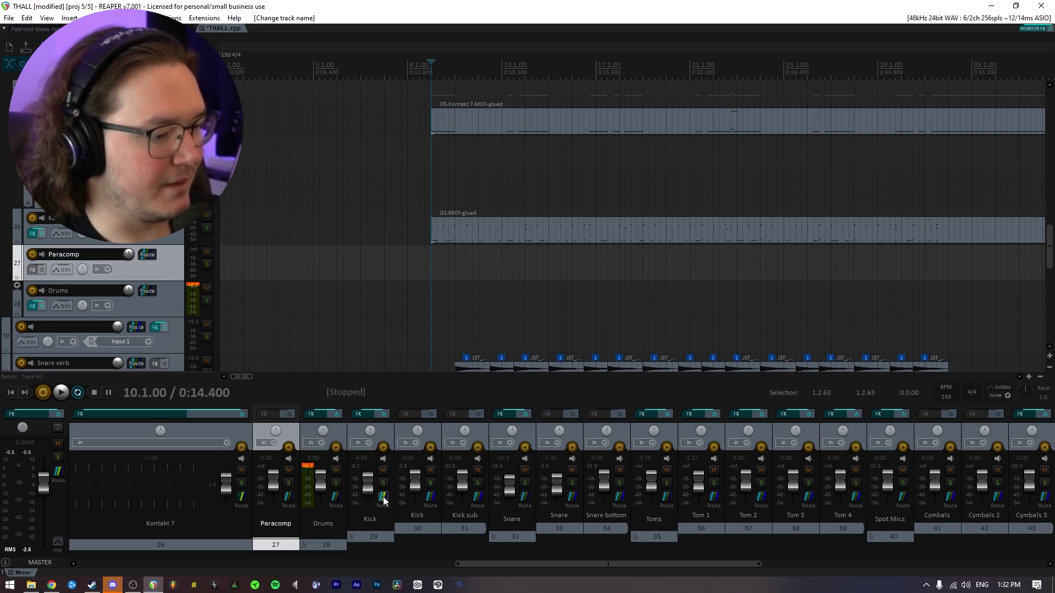
Step: Send the Kick, Snare and Toms folder tracks to the Paracomp track
left_click_drag(384, 498, 150, 254)
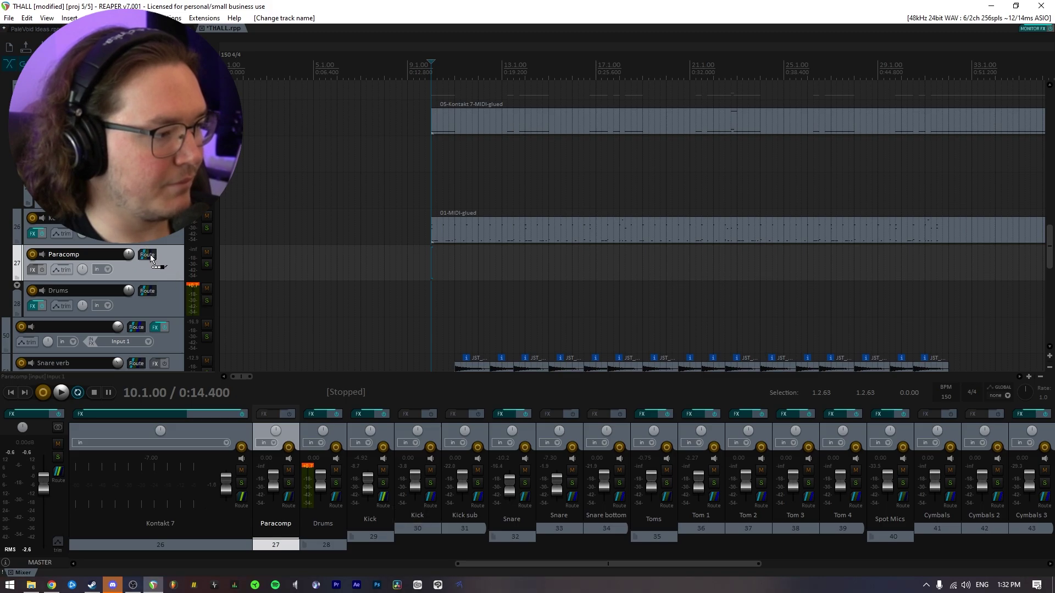
left_click_drag(526, 499, 149, 256)
left_click_drag(665, 497, 150, 254)
Step: Lower the Paracomp track's receive levels to -13.33 dB for Kick and -7.67 dB for Toms
left_click(144, 254)
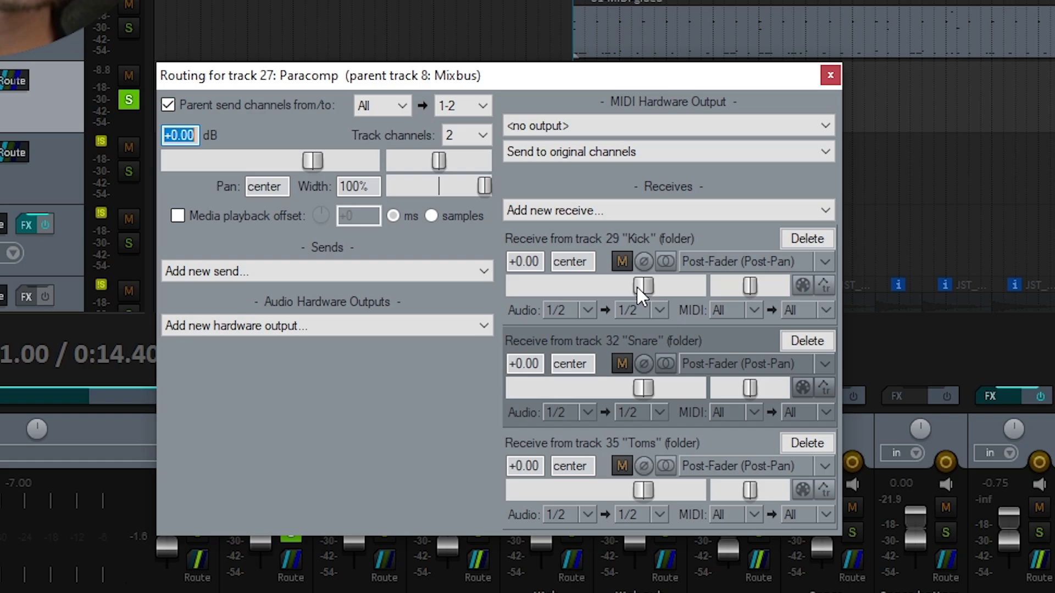
left_click_drag(637, 287, 587, 300)
left_click_drag(648, 491, 621, 492)
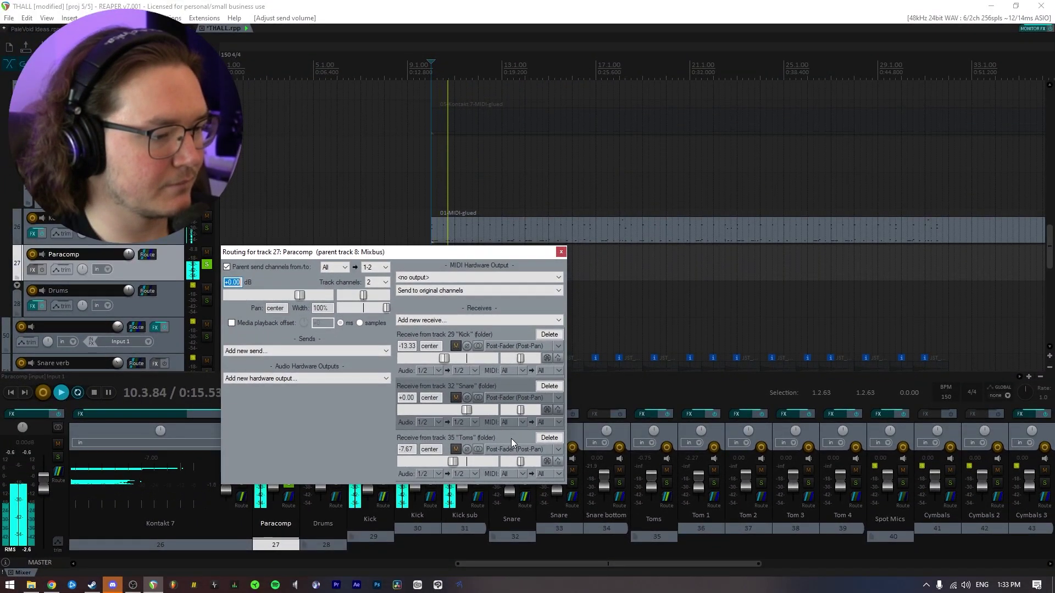
left_click(560, 252)
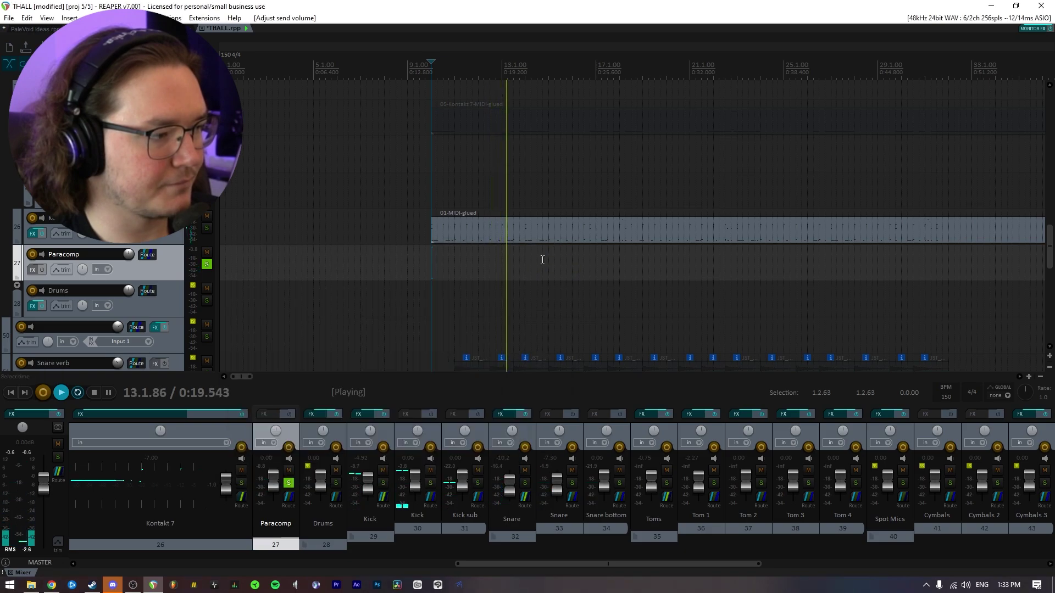
Step: Solo the Kontakt 7 track, add Paracomp to the solo, and listen to both from bar 10
key("space")
left_click(208, 266)
left_click(206, 228)
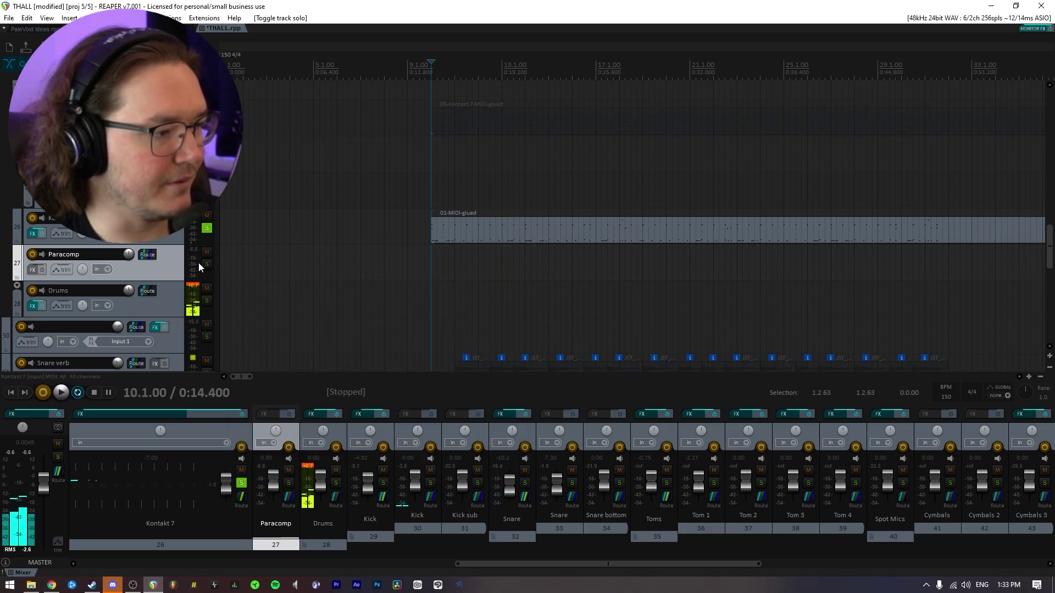
left_click(209, 264)
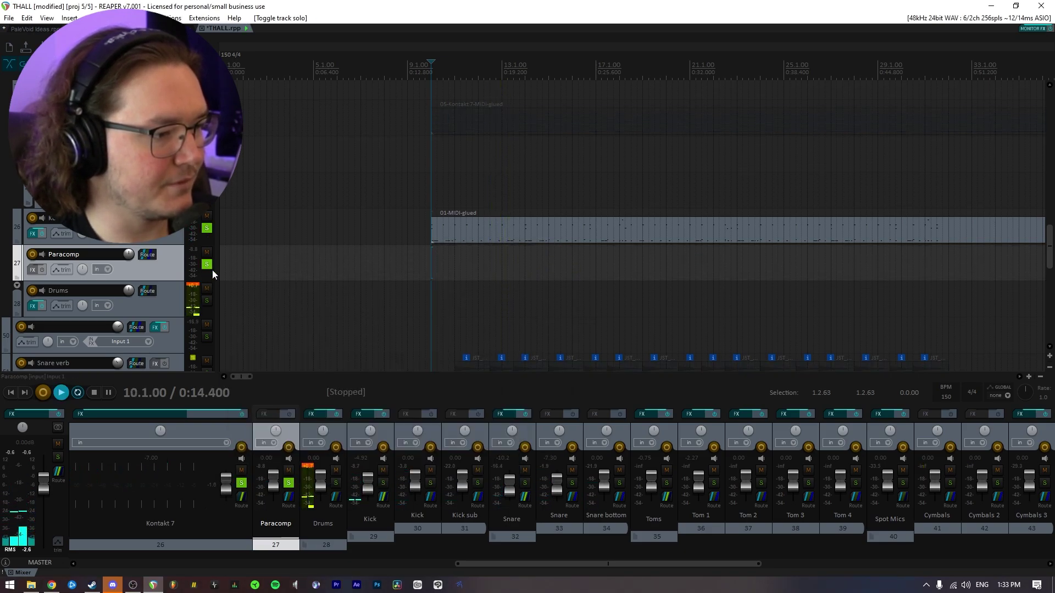
key("space")
key("space")
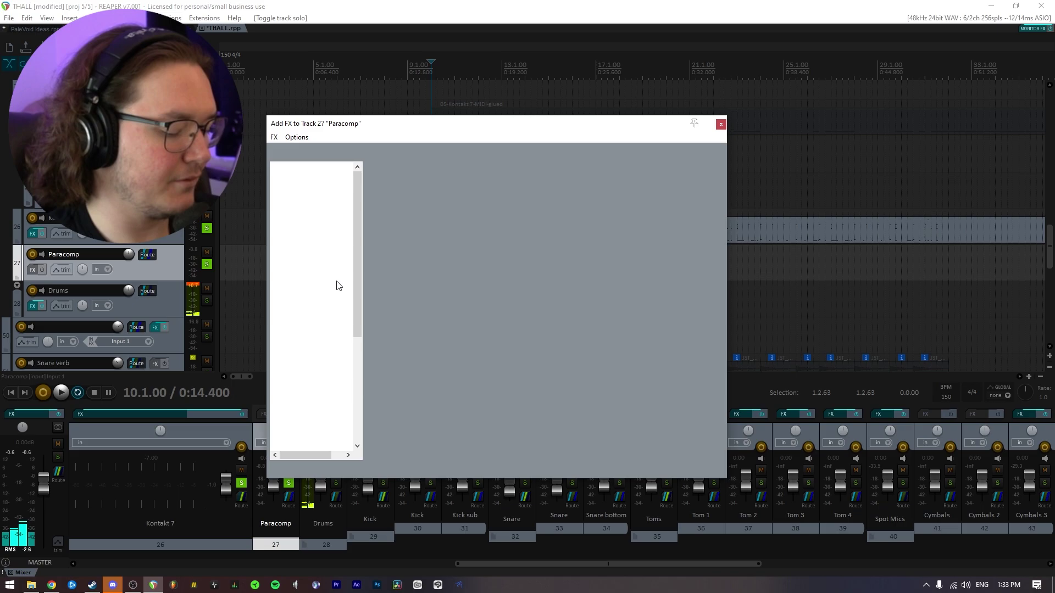
Step: Add the VST3 plug-in Smash And Grab v2 to the Paracomp track and start playback to audition it
type("sma")
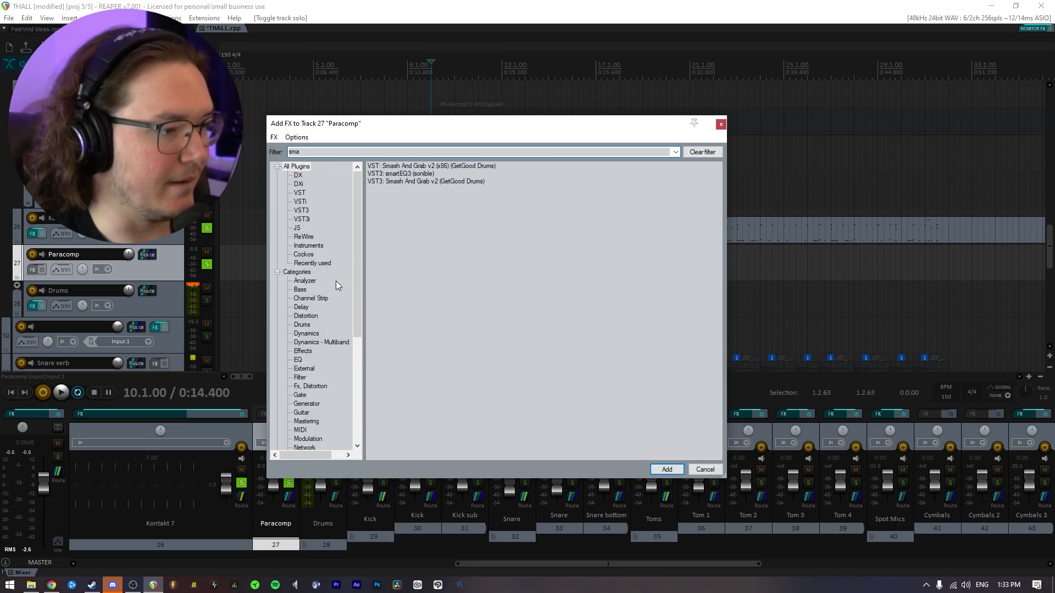
key("Return")
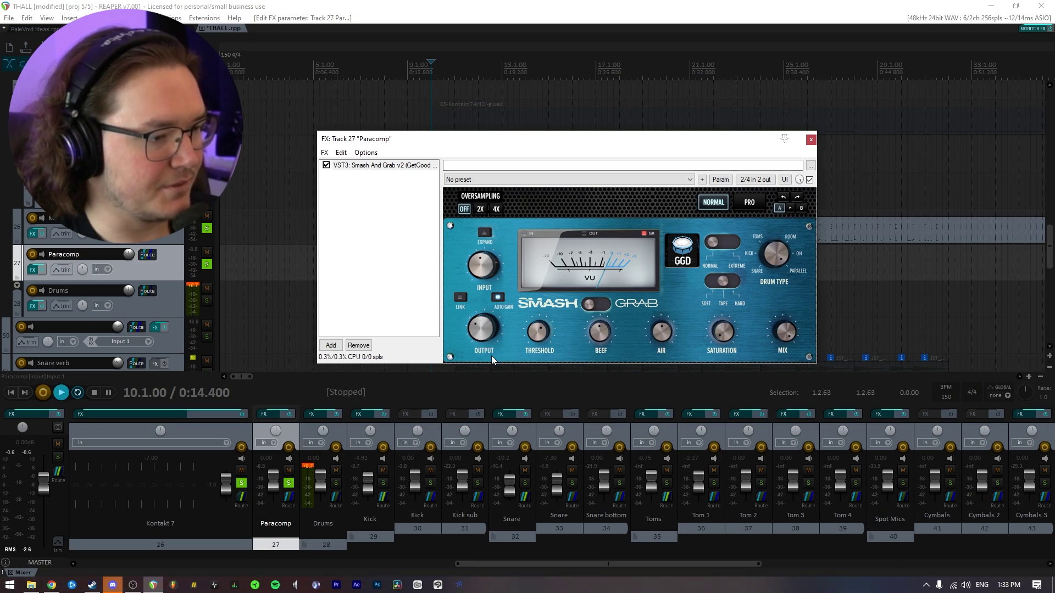
key("space")
mouse_move(479, 334)
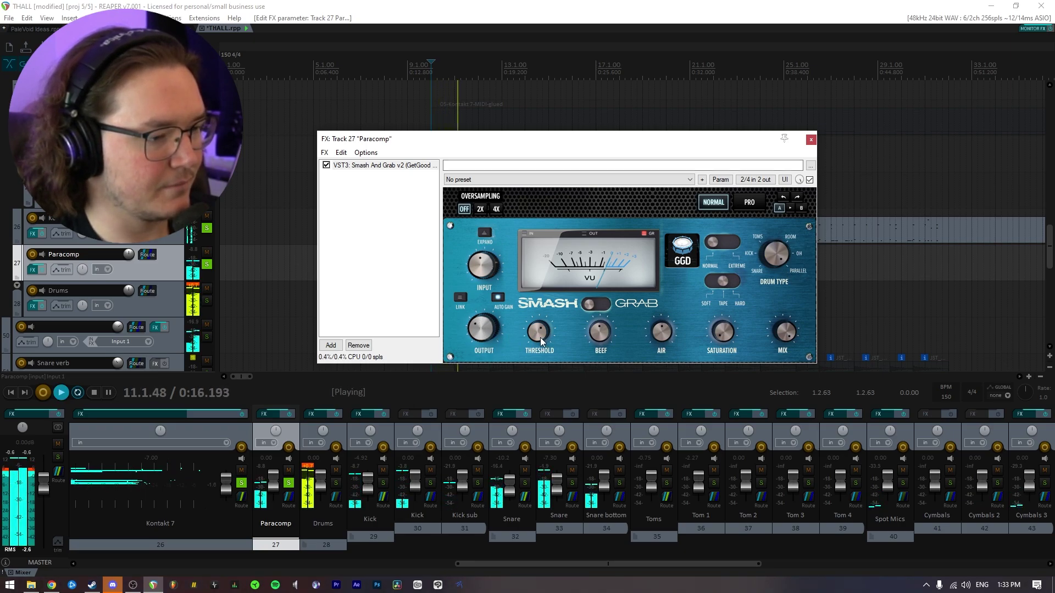
key("Escape")
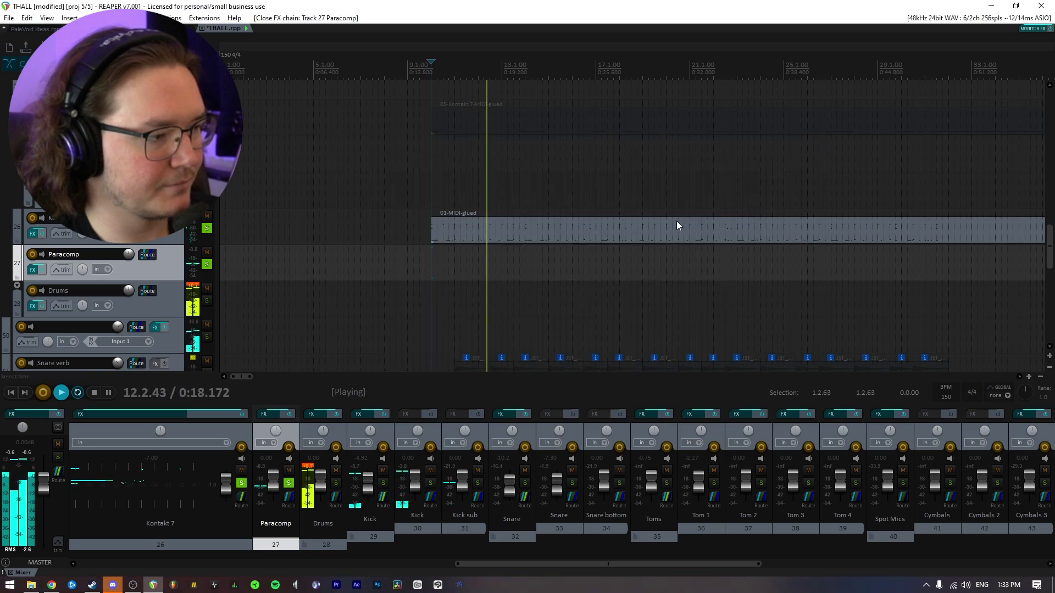
Step: Stop playback and remove the solo from the Paracomp and Kontakt 7 tracks
key("space")
left_click(206, 264)
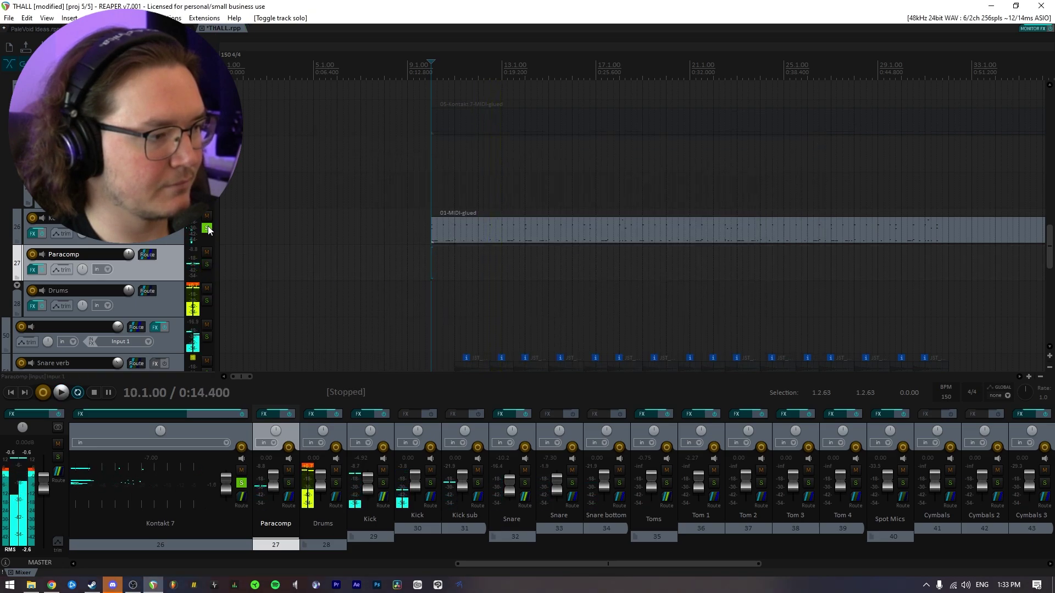
left_click(207, 228)
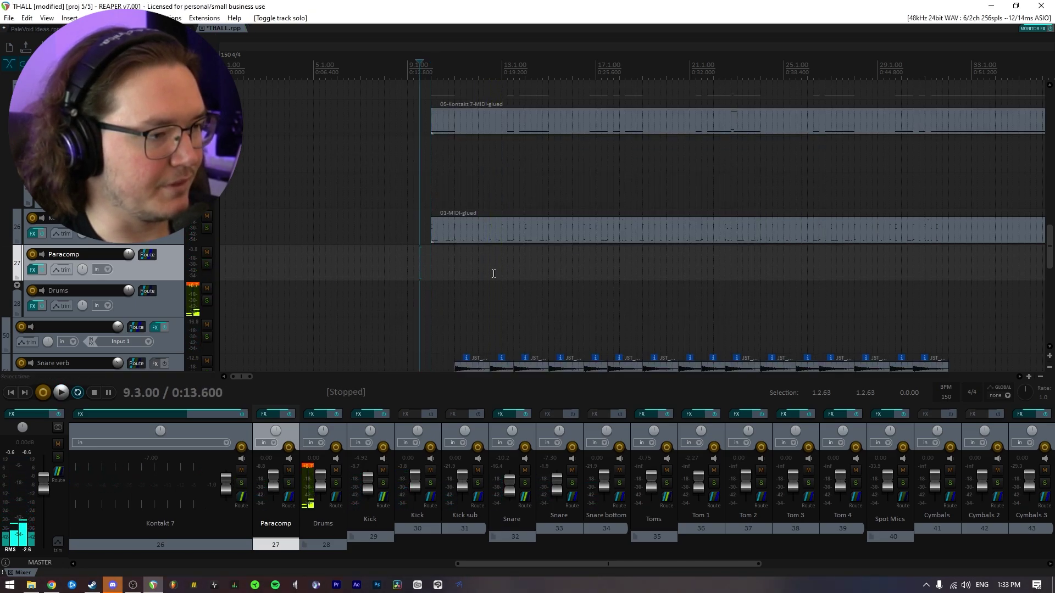